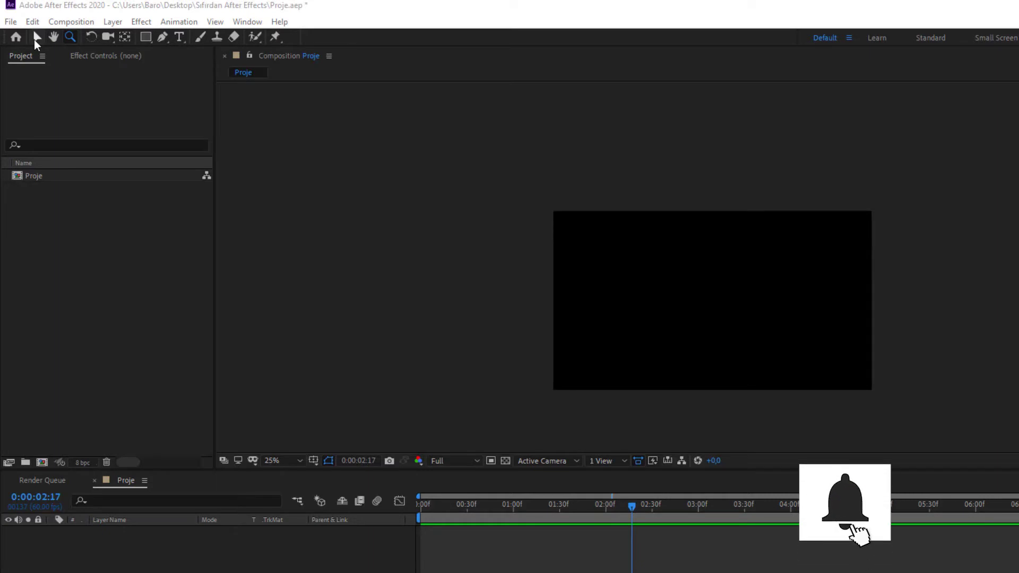
Step: Create a new text layer in the Proje composition reading 'GRAFİK TÜRK'
left_click(179, 36)
left_click(663, 287)
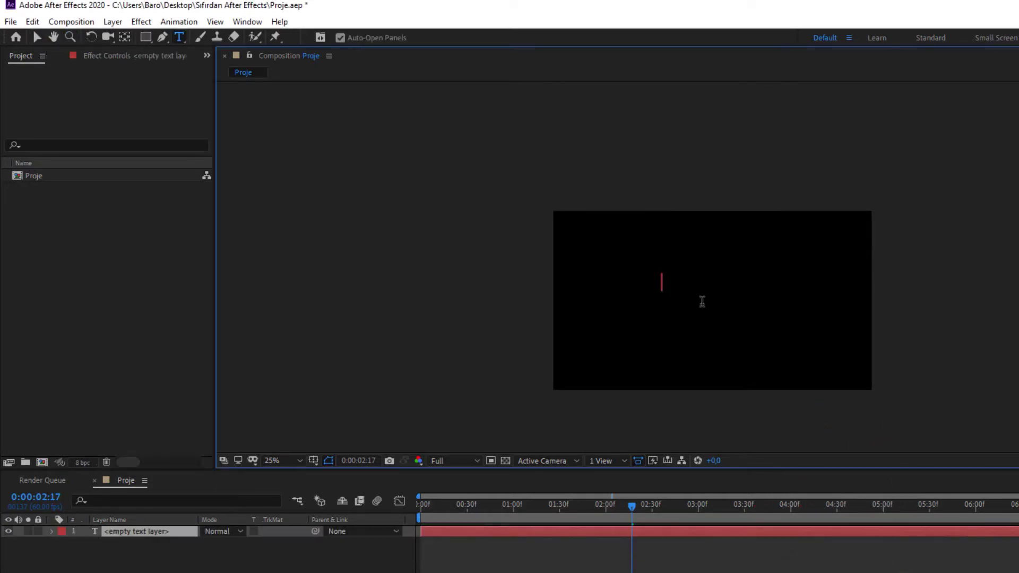
type("GRAFİK")
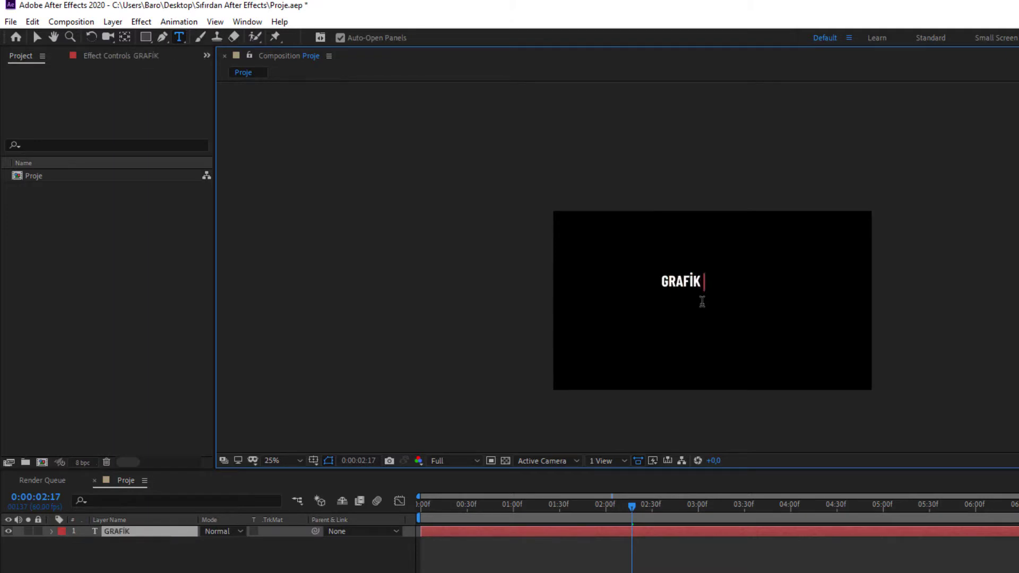
type(" TÜRK")
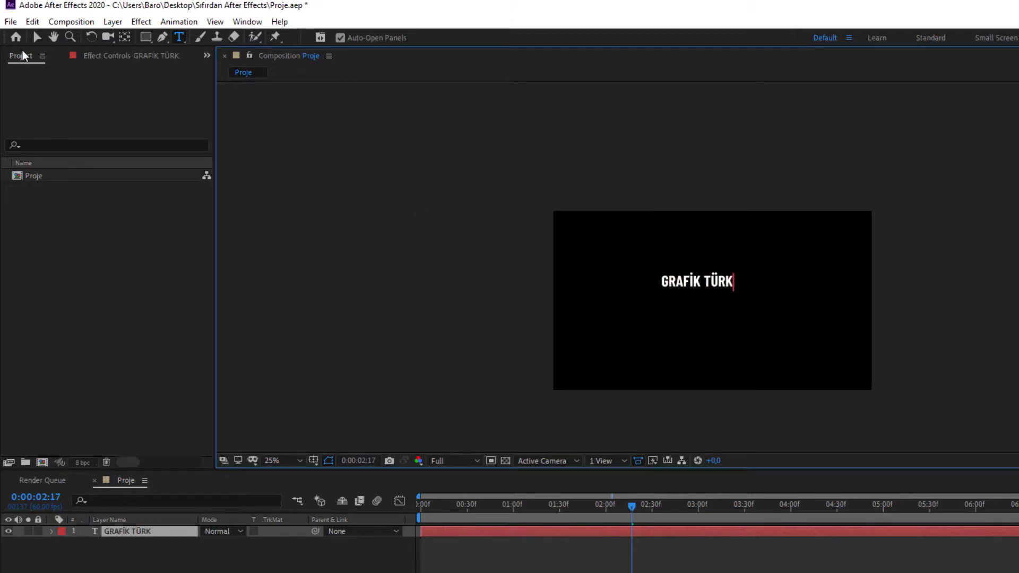
Step: Move the GRAFİK TÜRK text layer so it sits near the centre of the frame
left_click(38, 36)
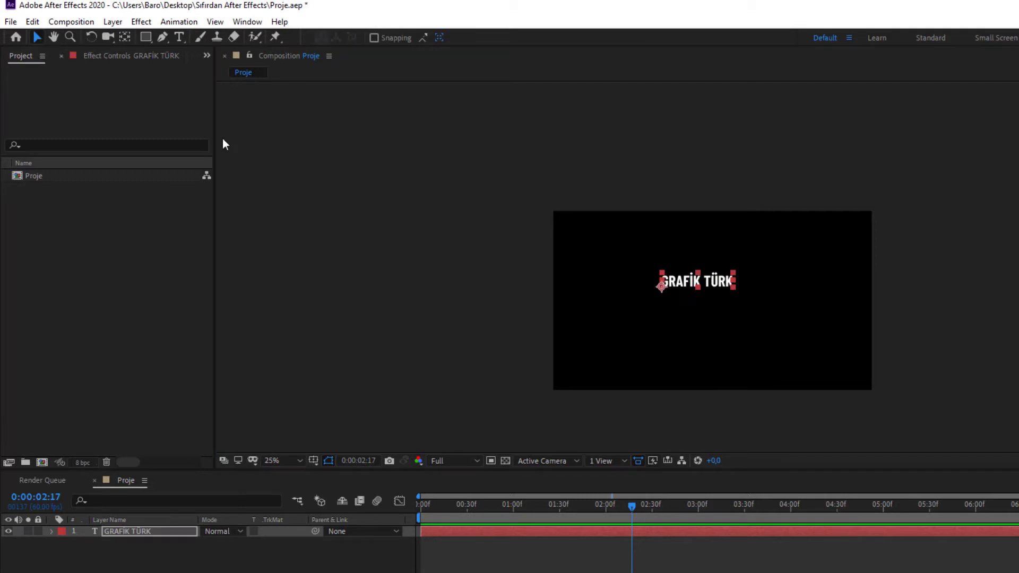
left_click(154, 531)
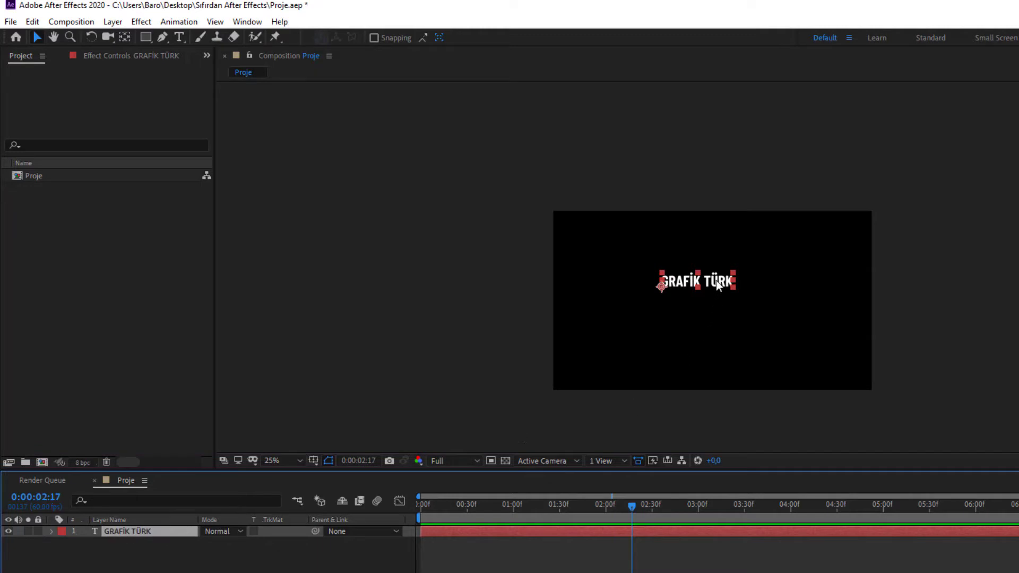
left_click_drag(722, 286, 825, 360)
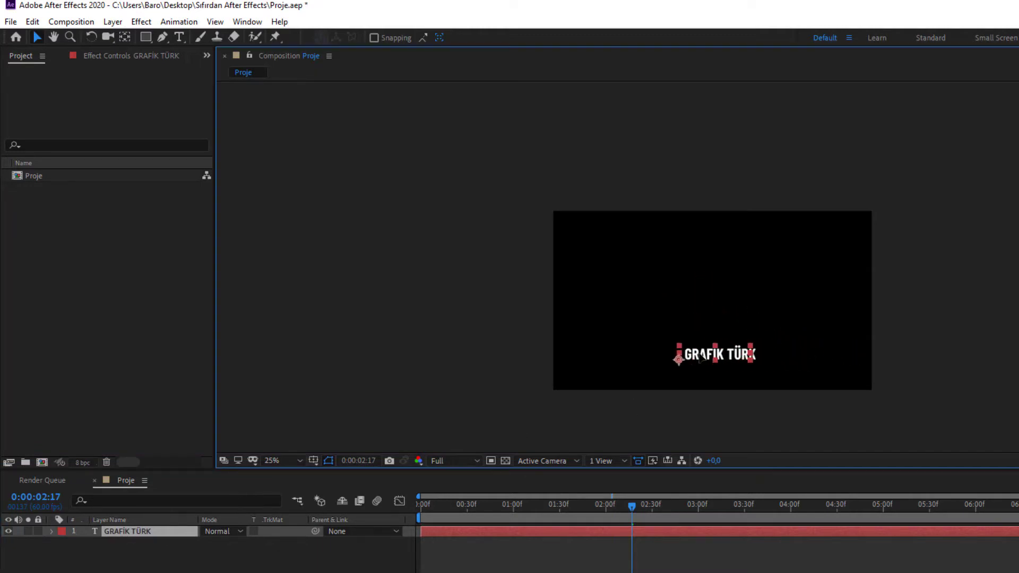
mouse_move(826, 360)
left_mouse_down()
mouse_move(773, 256)
mouse_move(770, 310)
left_mouse_up()
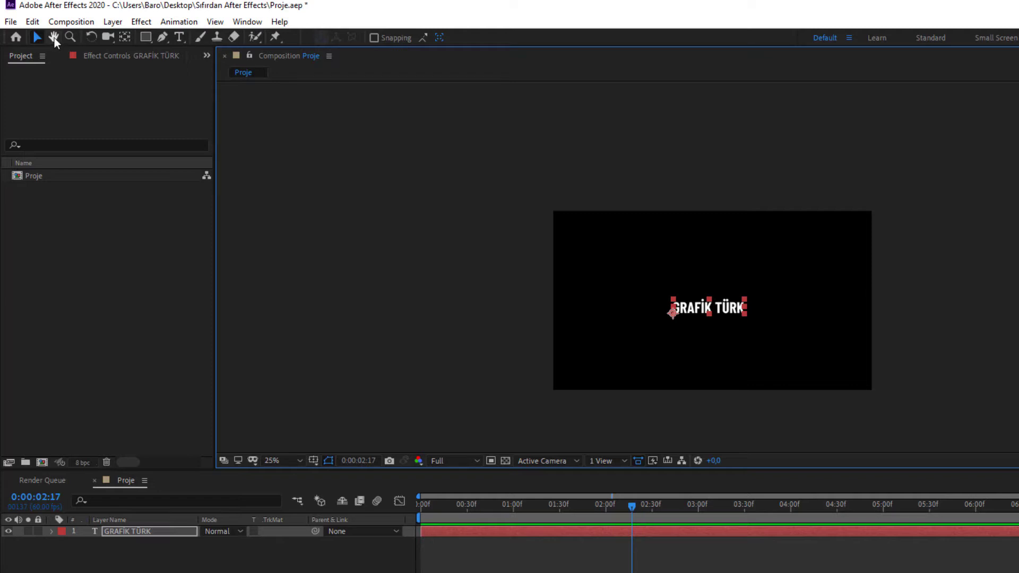
Step: Pan the composition view up and left with the Hand tool
left_click(54, 38)
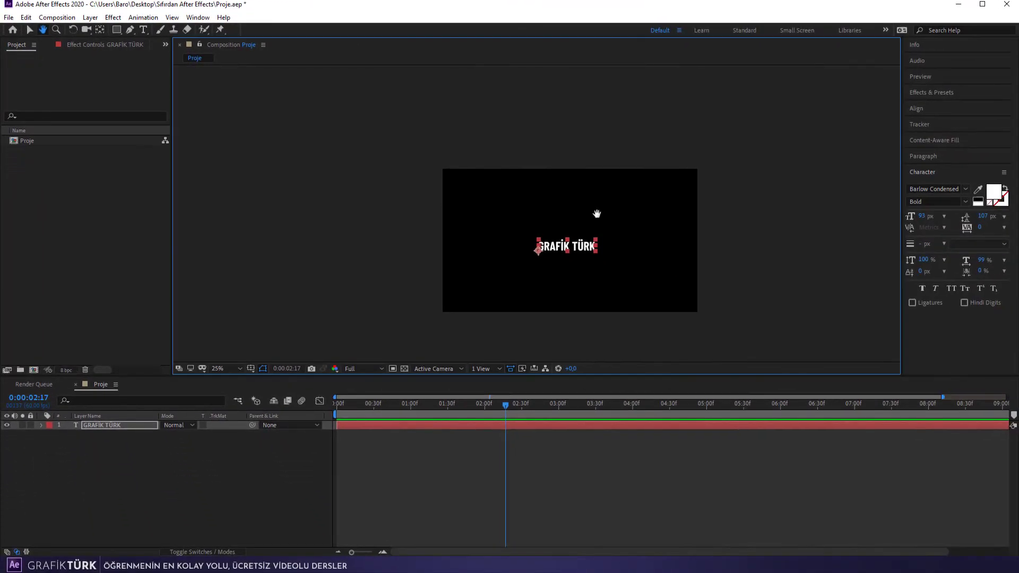
mouse_move(618, 221)
left_mouse_down()
mouse_move(359, 126)
mouse_move(578, 238)
mouse_move(484, 209)
left_mouse_up()
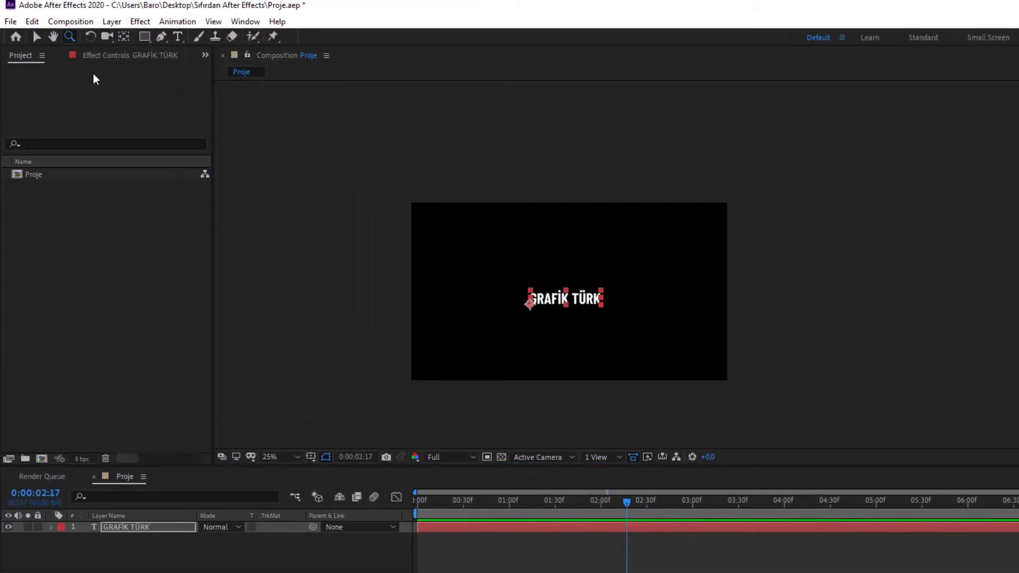
Step: Zoom between 25% and 100%, settling at 50% centred on the GRAFİK TÜRK text
left_click(69, 38)
left_click(578, 295)
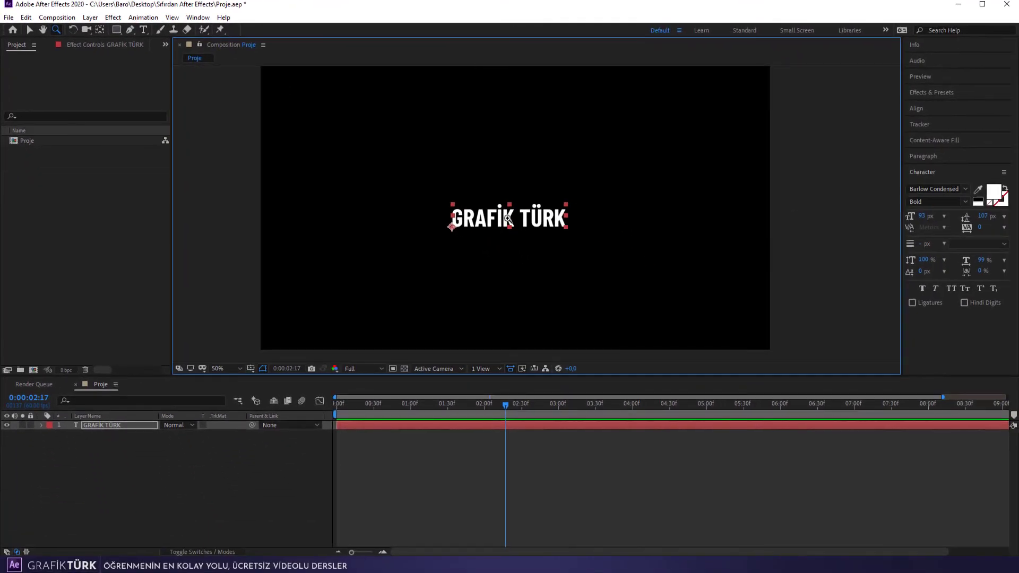
left_click(510, 220)
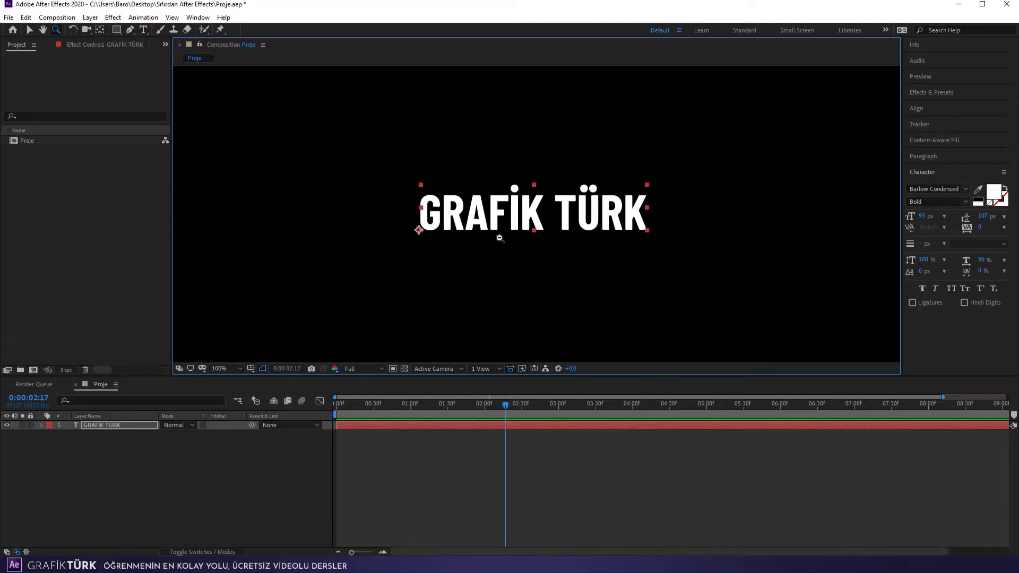
left_click(499, 240, "alt")
left_click(516, 234, "alt")
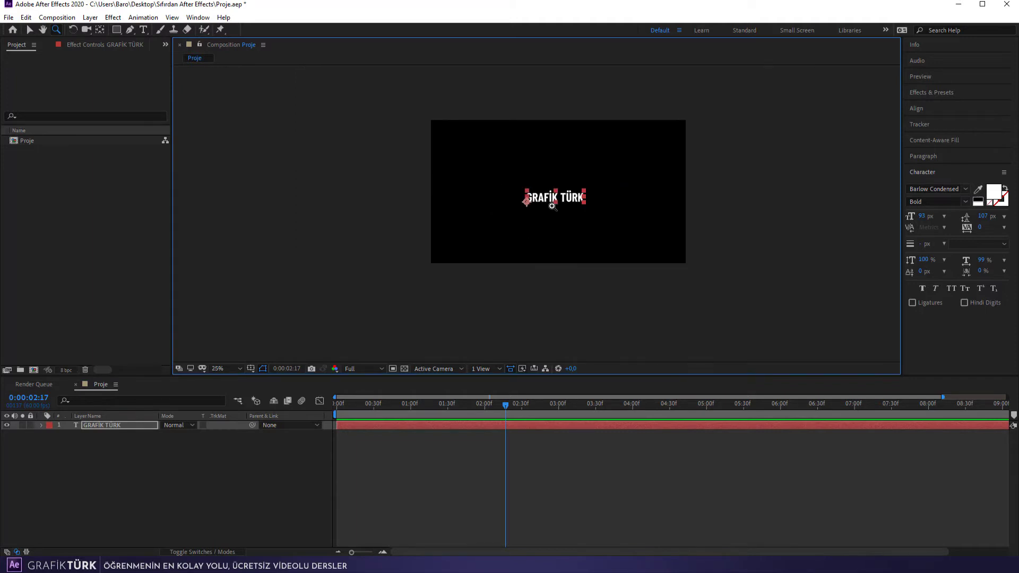
left_click(553, 208)
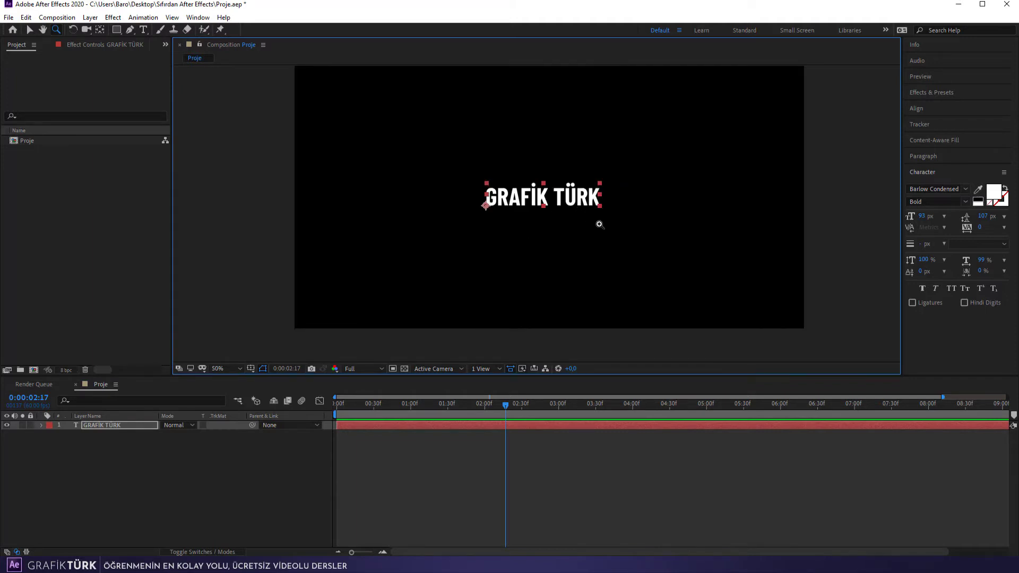
key("h")
left_click_drag(584, 163, 560, 192)
key("z")
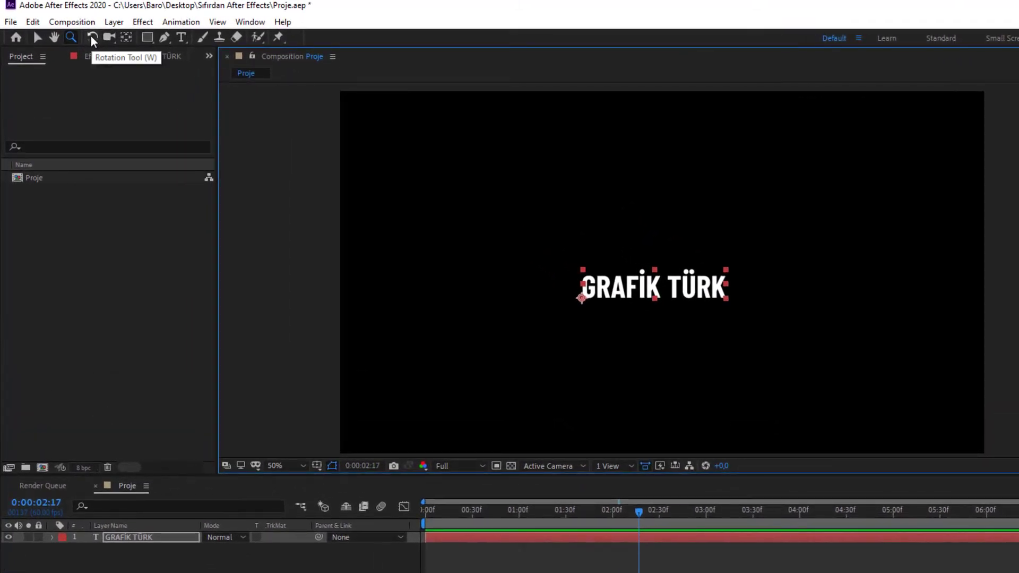
left_click(92, 38)
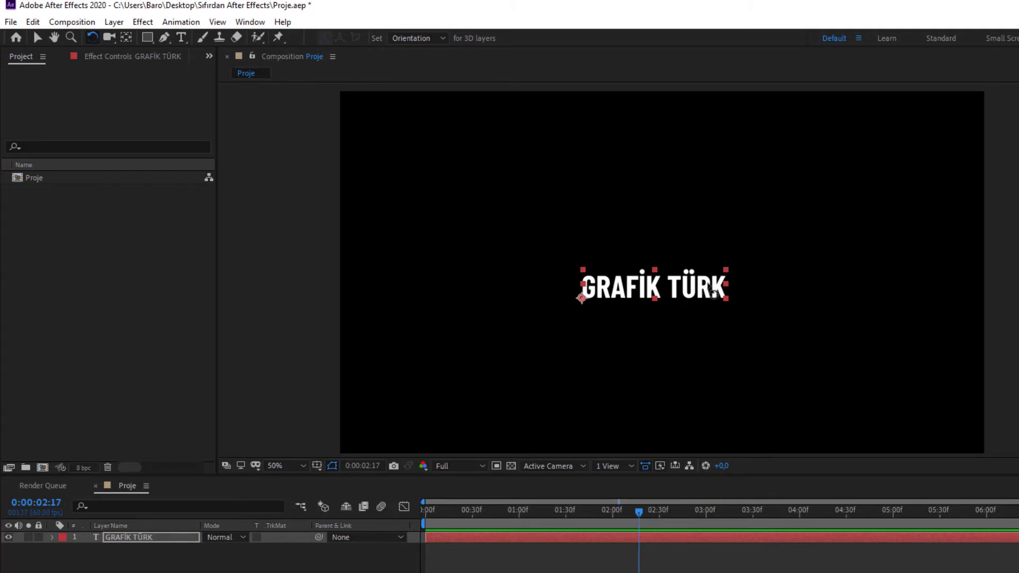
left_click(713, 293)
mouse_move(712, 292)
left_mouse_down()
mouse_move(711, 315)
mouse_move(706, 293)
left_mouse_up()
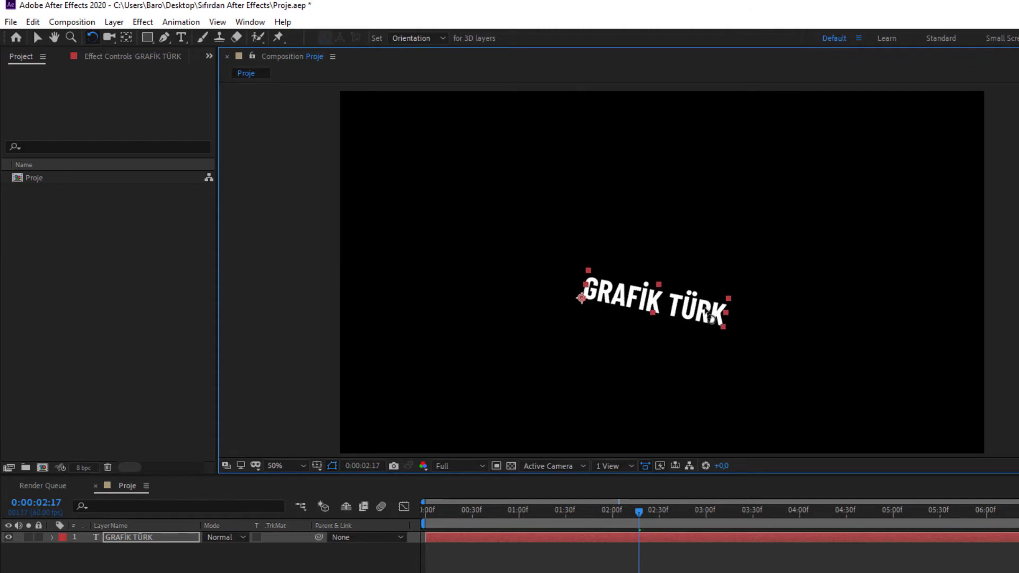
left_click_drag(634, 285, 550, 218)
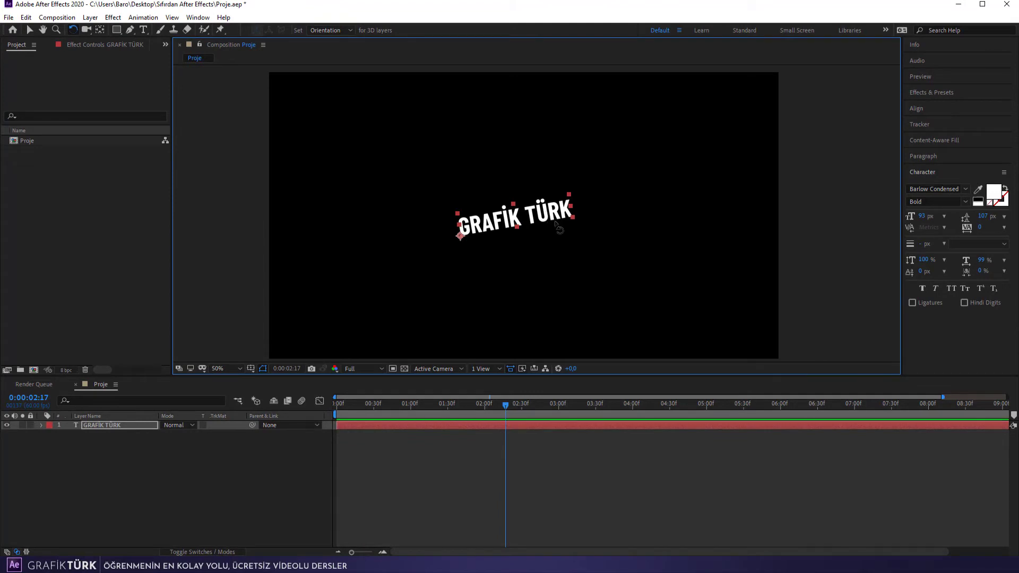
left_click_drag(557, 224, 567, 234)
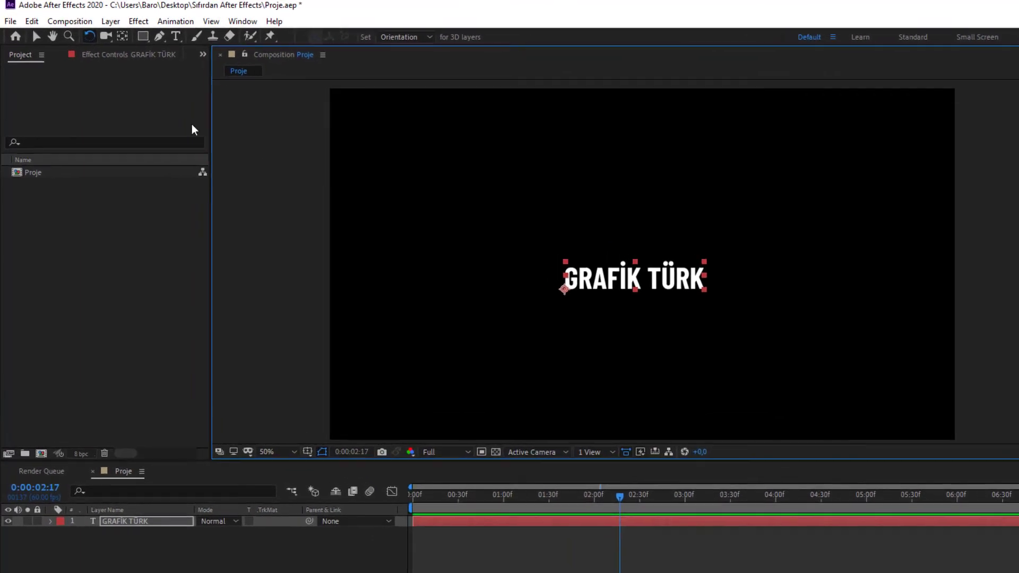
Step: Try dragging the GRAFİK TÜRK anchor point, then centre it with Ctrl+Alt+Home
left_click(107, 37)
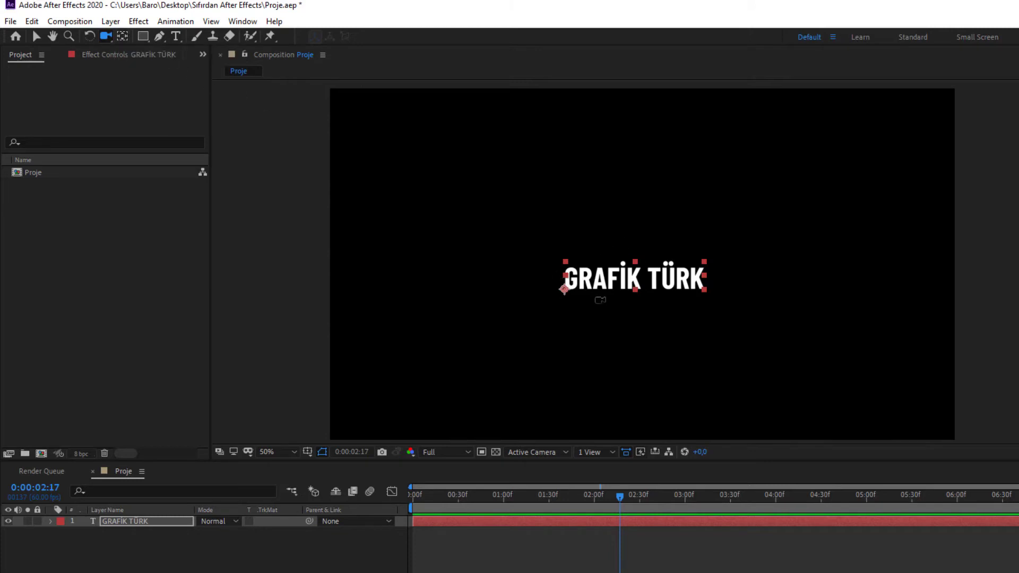
scroll(594, 300, "up", 2)
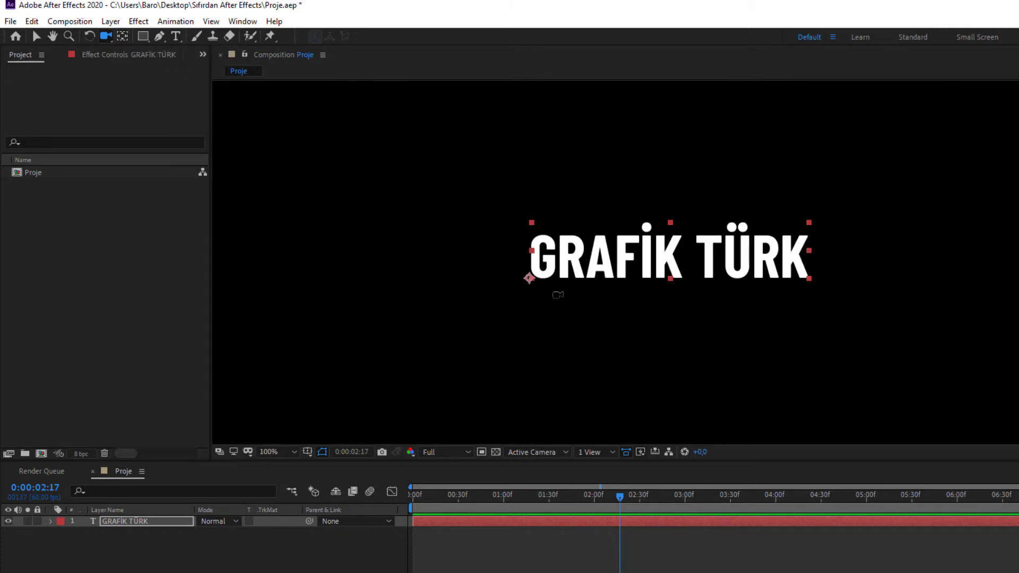
left_click(121, 34)
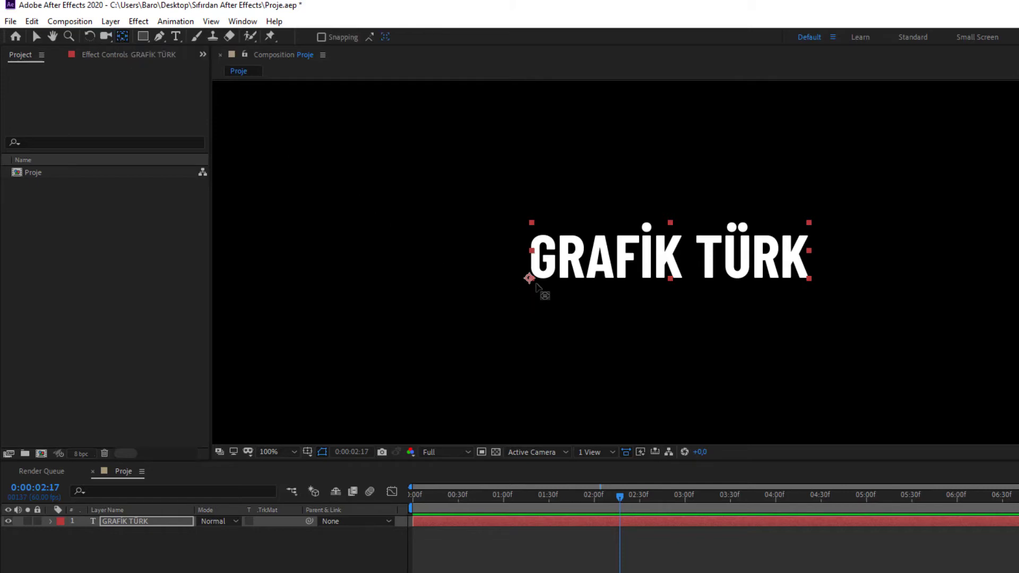
mouse_move(529, 277)
left_mouse_down()
mouse_move(442, 191)
mouse_move(511, 173)
left_mouse_up()
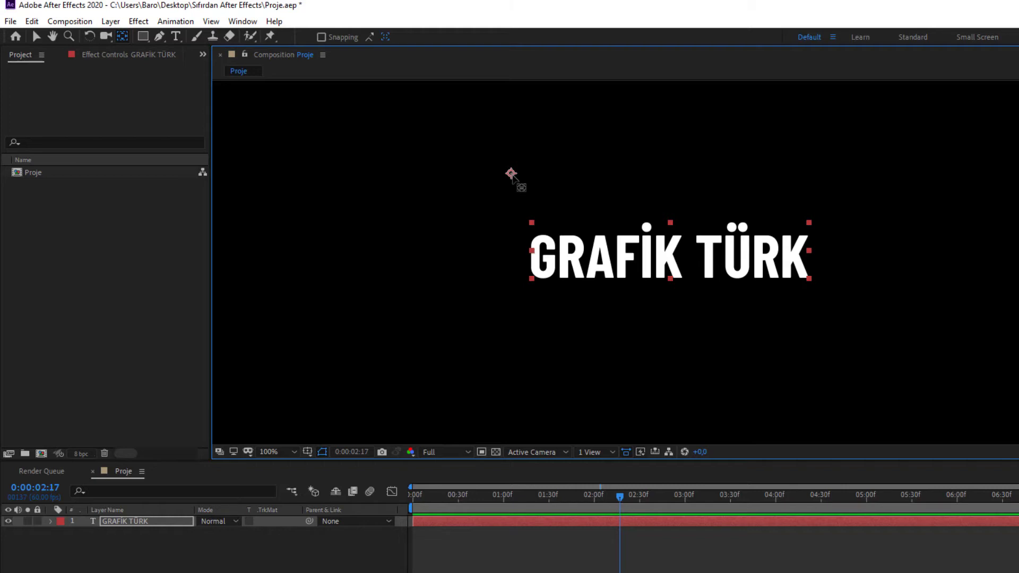
left_click_drag(511, 173, 531, 181)
mouse_move(550, 234)
left_mouse_down()
mouse_move(792, 258)
mouse_move(673, 254)
left_mouse_up()
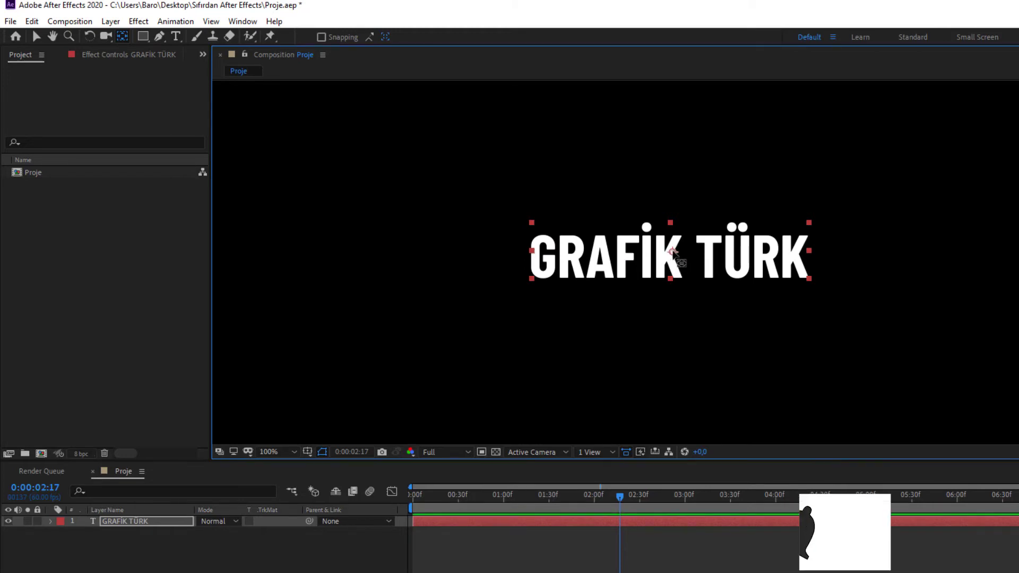
key("ctrl+z")
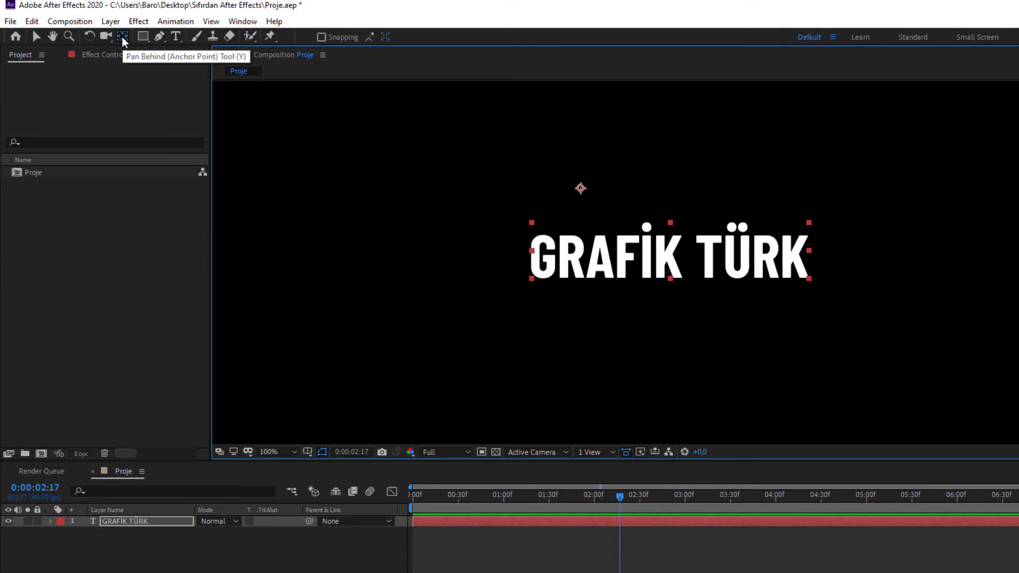
key("ctrl+alt+Home")
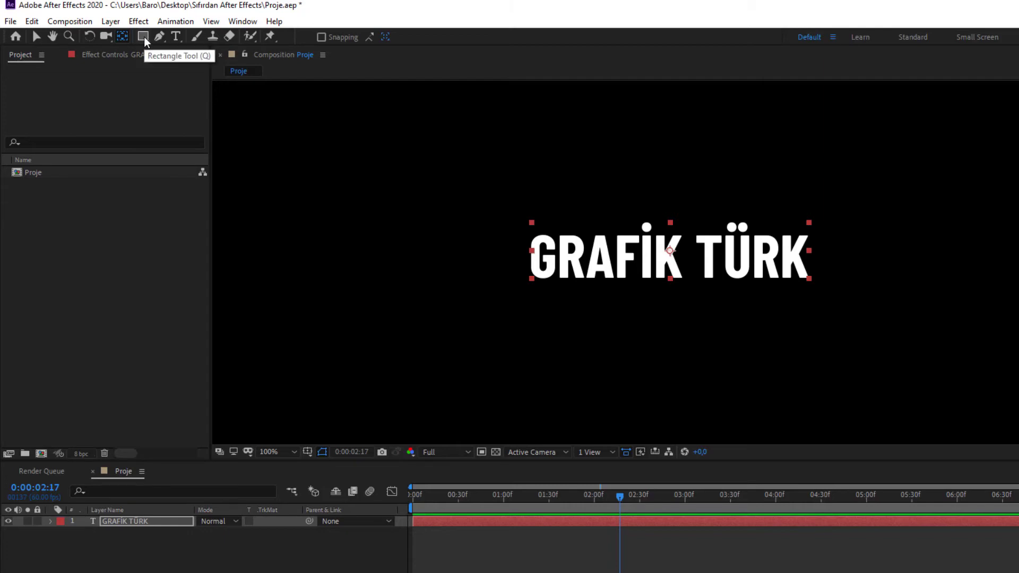
Step: Pick the Pen tool for freeform Bezier paths after checking the shape tool options
left_click(145, 36)
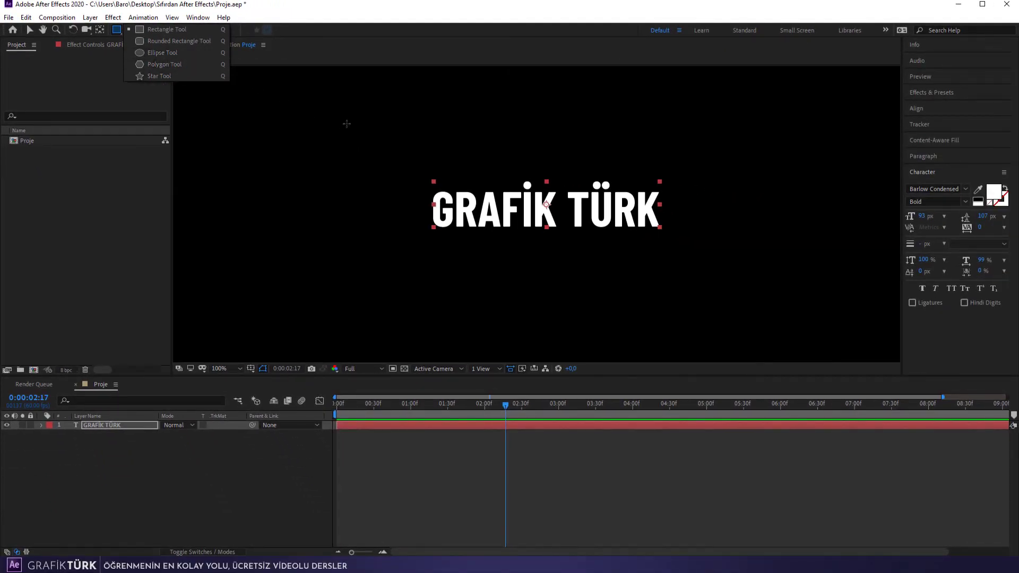
left_click(151, 172)
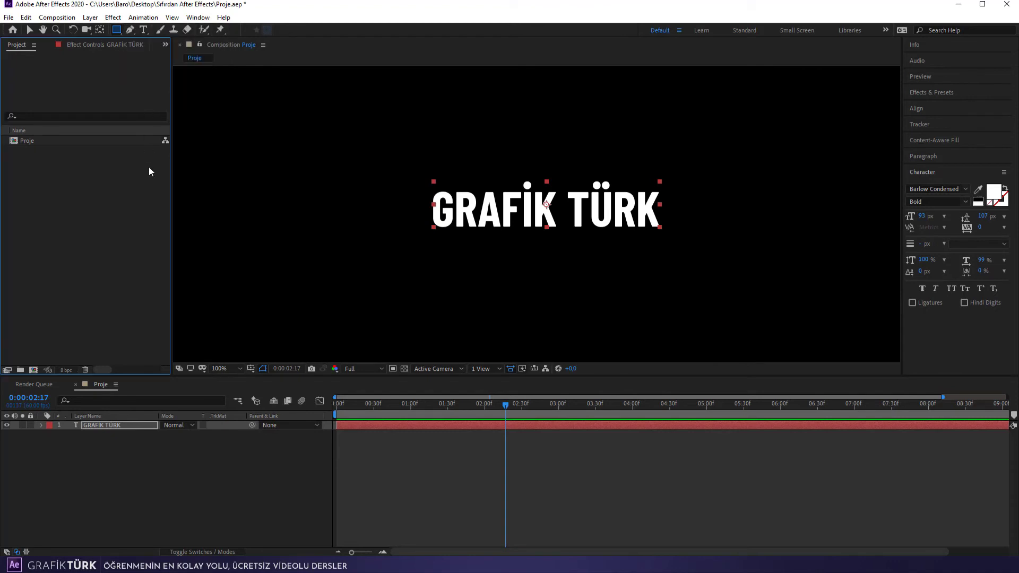
left_click(130, 30)
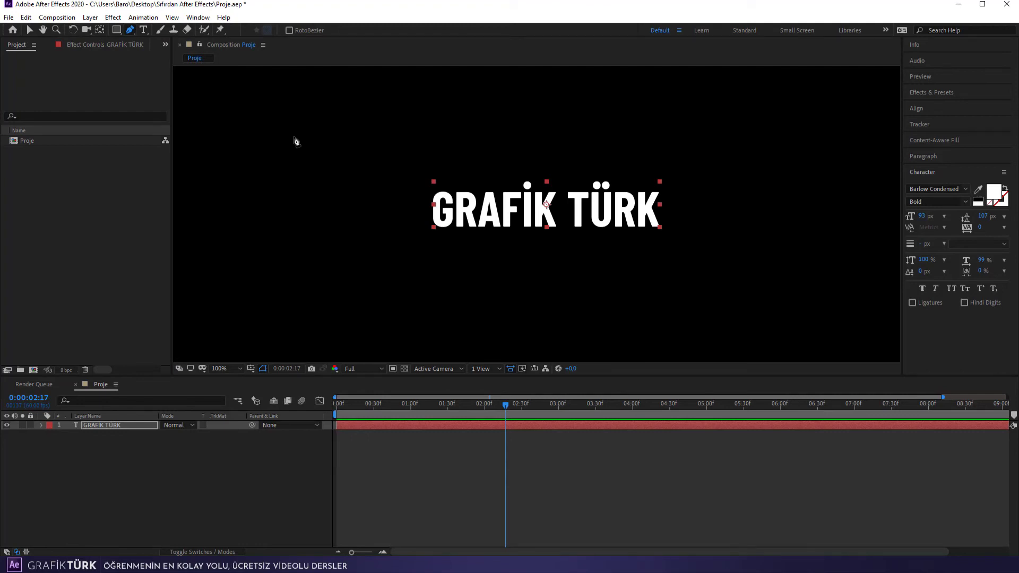
Step: Drag out four curved Bezier points from left to right above the GRAFİK TÜRK text
left_click_drag(280, 130, 316, 142)
left_click_drag(419, 136, 435, 124)
left_click_drag(515, 115, 554, 135)
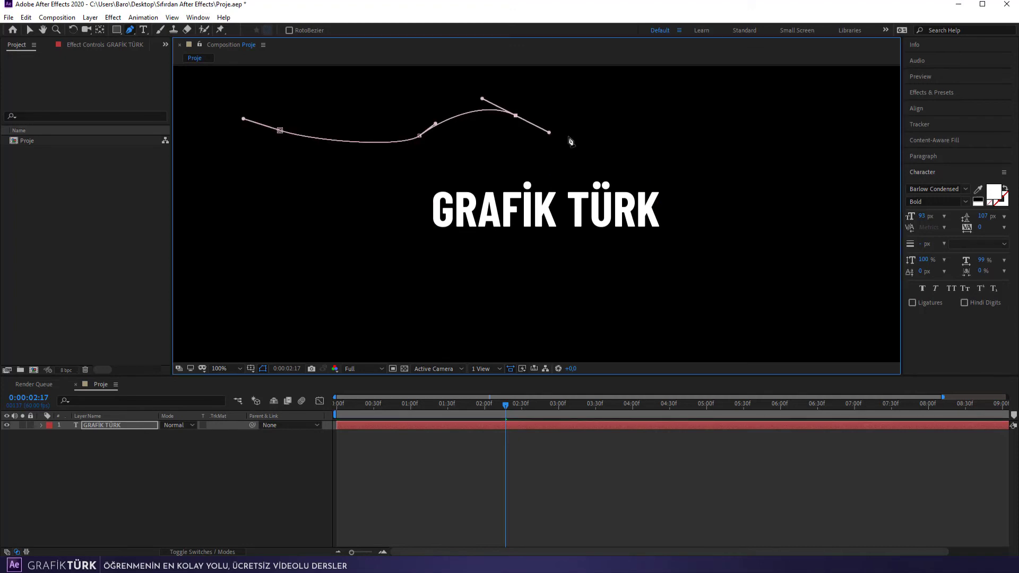
mouse_move(625, 137)
left_mouse_down()
mouse_move(649, 123)
mouse_move(726, 155)
left_mouse_up()
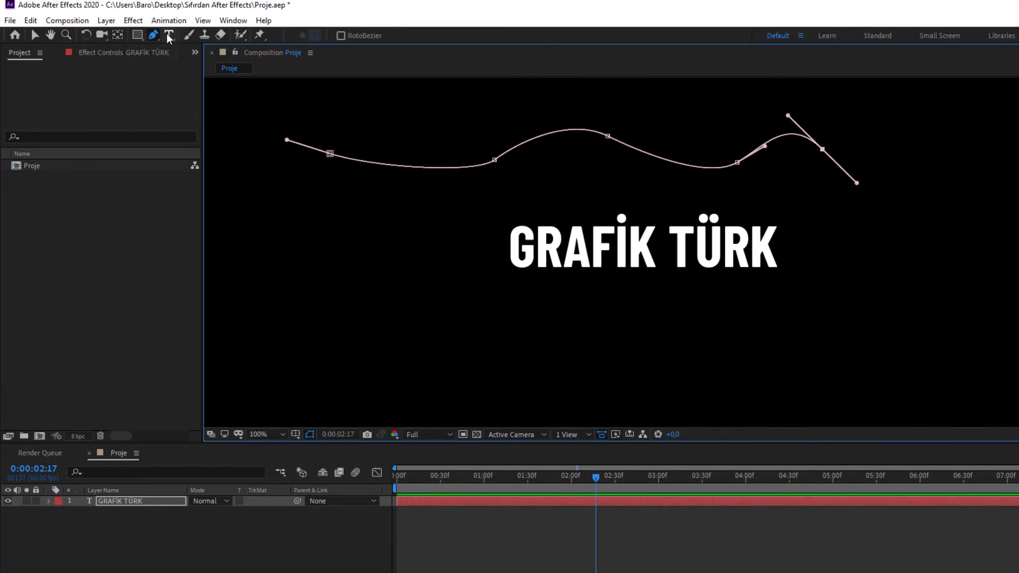
Step: Add a new text layer reading 'ADOBE' below GRAFİK TÜRK
left_click(167, 35)
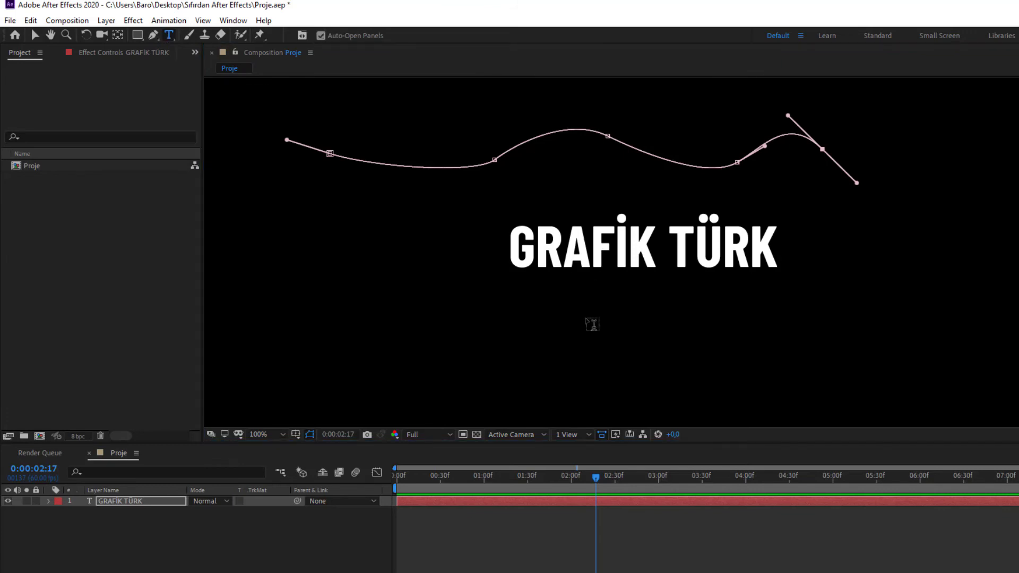
left_click(586, 324)
type("ADO")
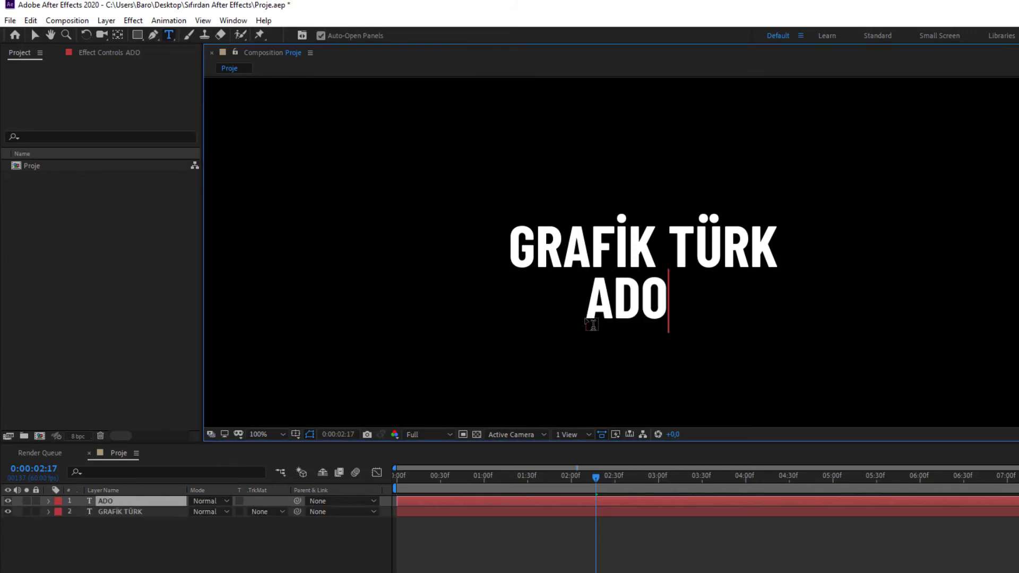
type("BE")
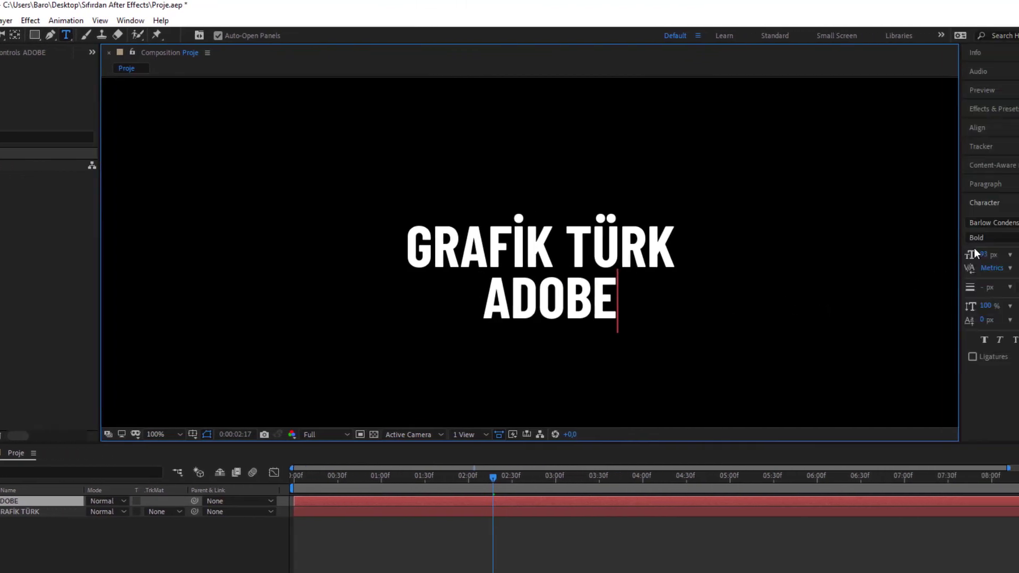
Step: Set the ADOBE text in the Barlow Condensed Thin font
left_click_drag(530, 299, 417, 291)
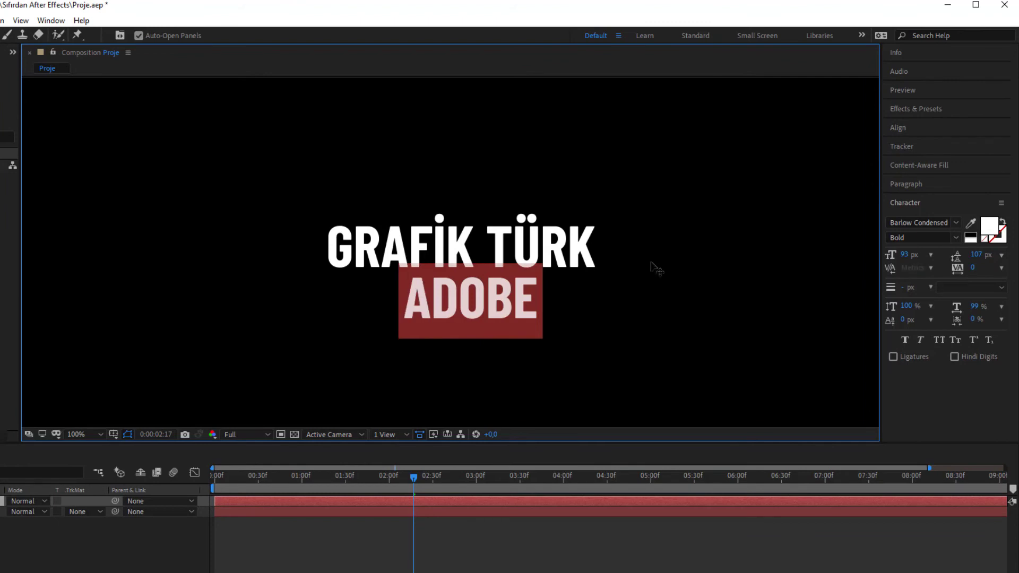
left_click(957, 221)
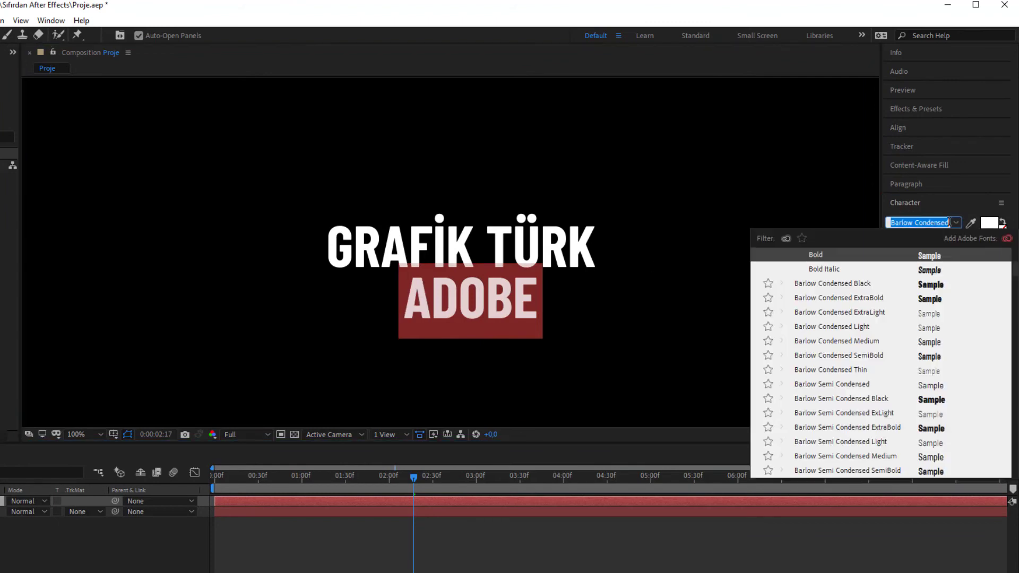
left_click(808, 372)
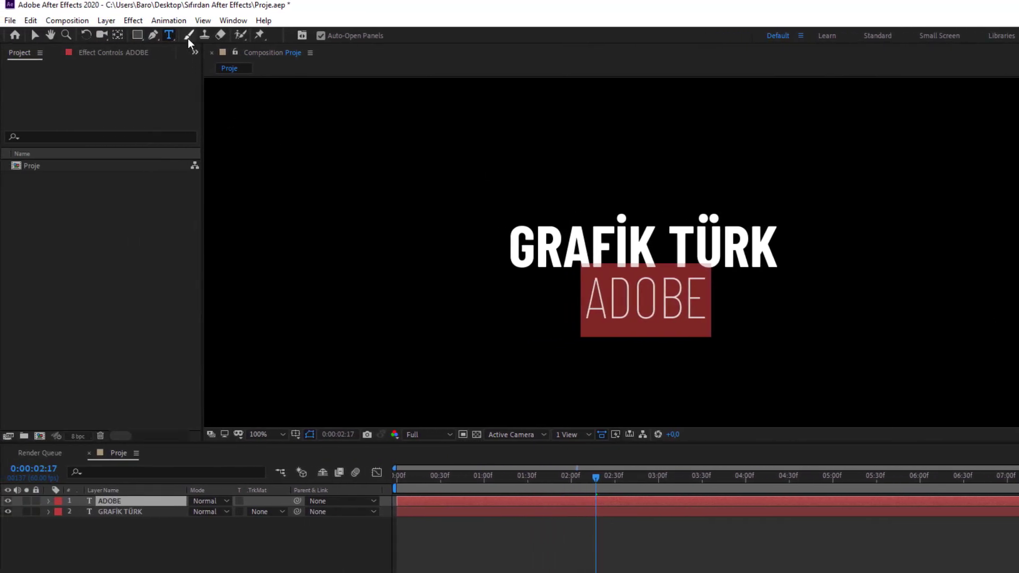
Step: Cycle through the Brush, Clone Stamp and Roto Brush tools, ending on Puppet Position Pin
left_click(187, 35)
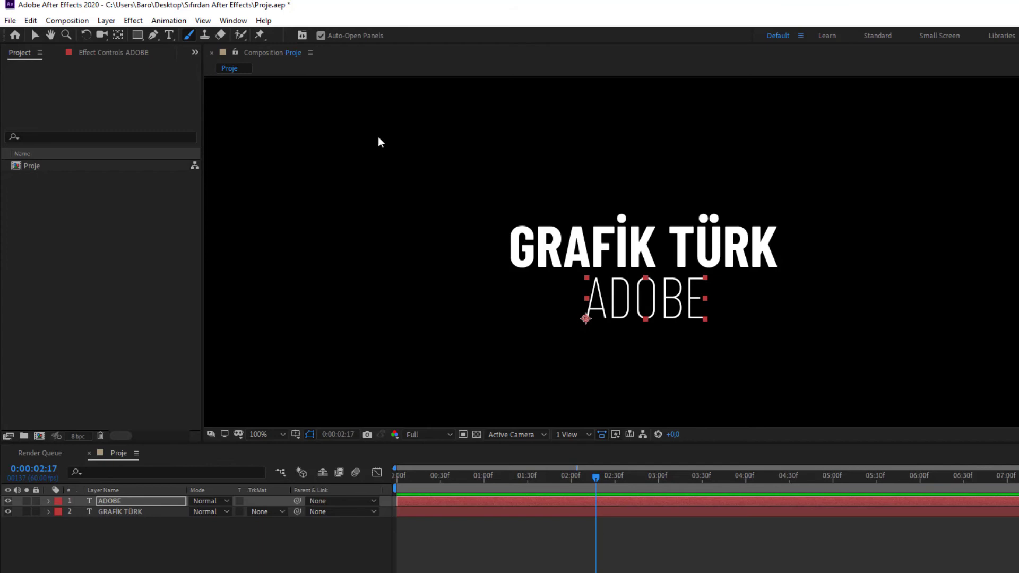
left_click(205, 37)
left_click(238, 35)
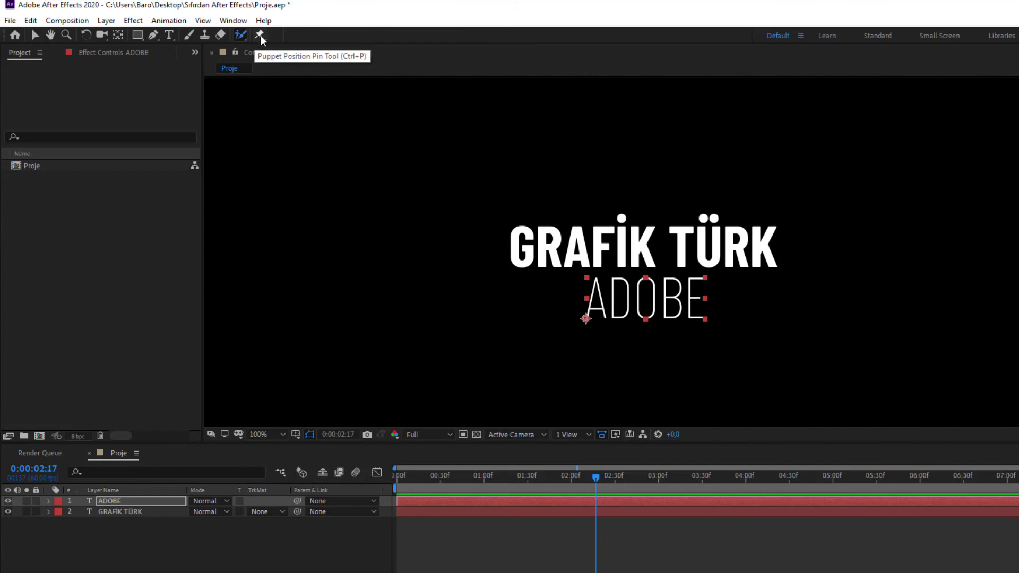
left_click(260, 35)
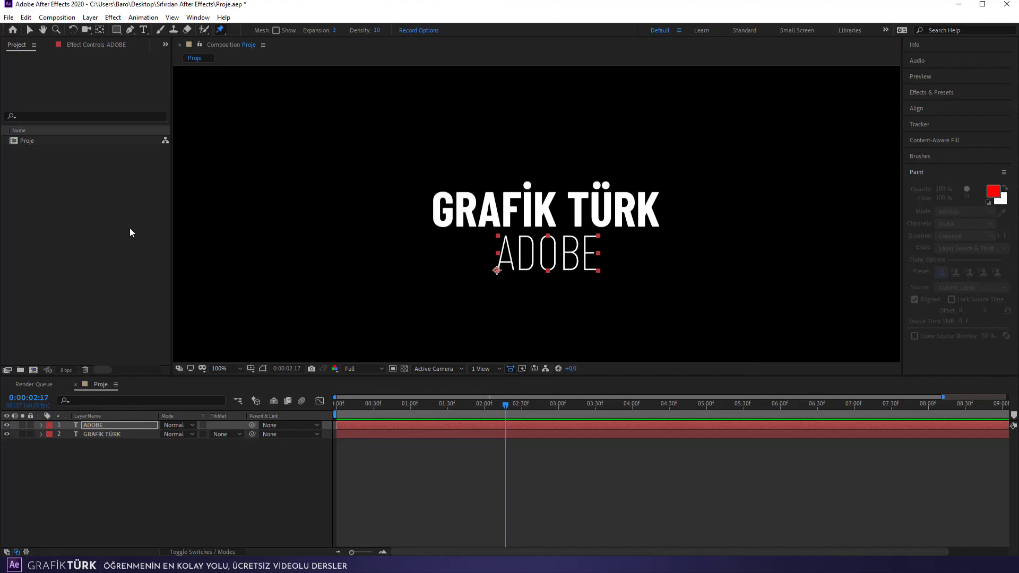
left_click(99, 210)
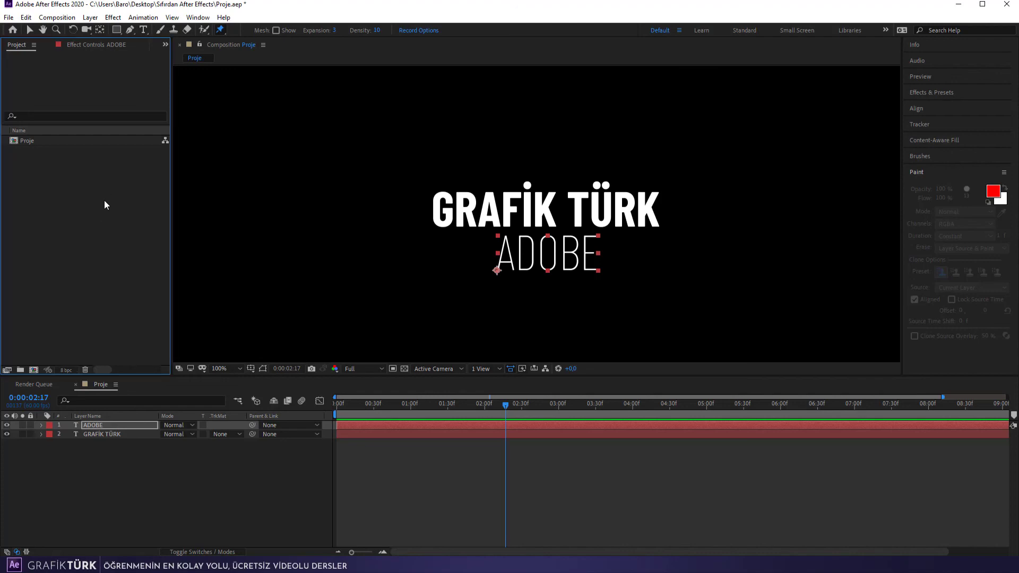